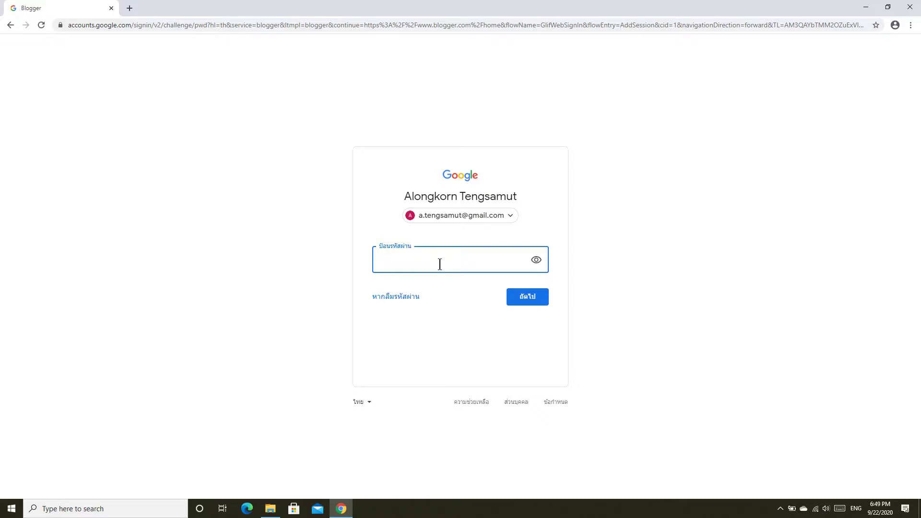
Enter the Google account password and sign in to Blogger.
{"action": "type", "text": "*******"}
{"action": "key", "text": "Return"}
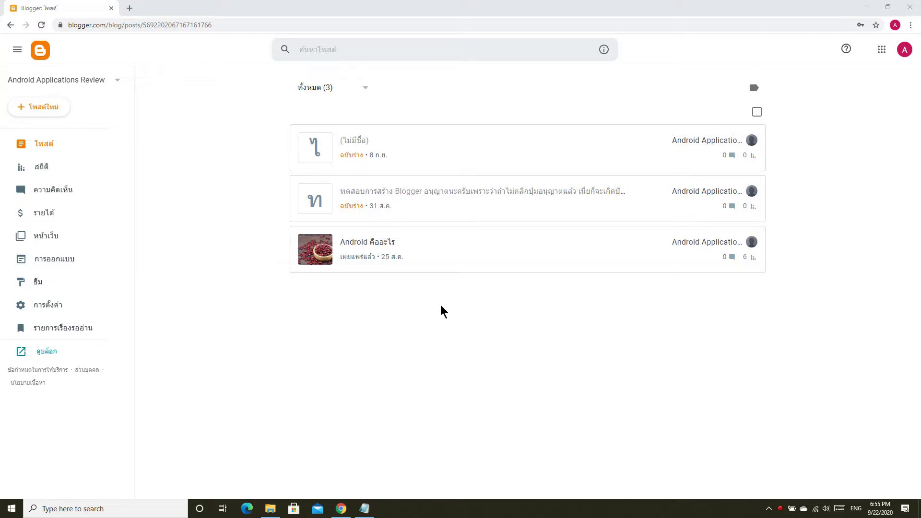
Switch to the Notepad note and copy its "Search Console" line.
{"action": "left_click", "coordinate": [364, 508]}
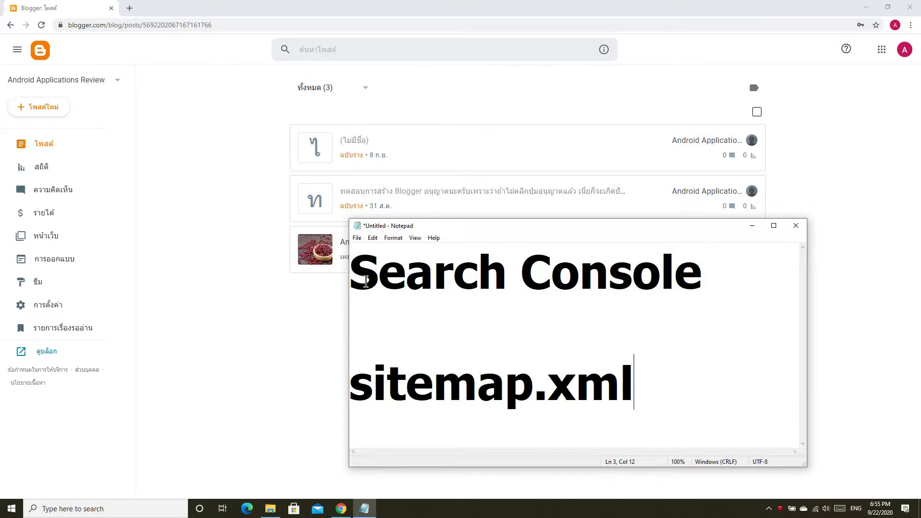
{"action": "left_click_drag", "start_coordinate": [351, 273], "coordinate": [718, 292]}
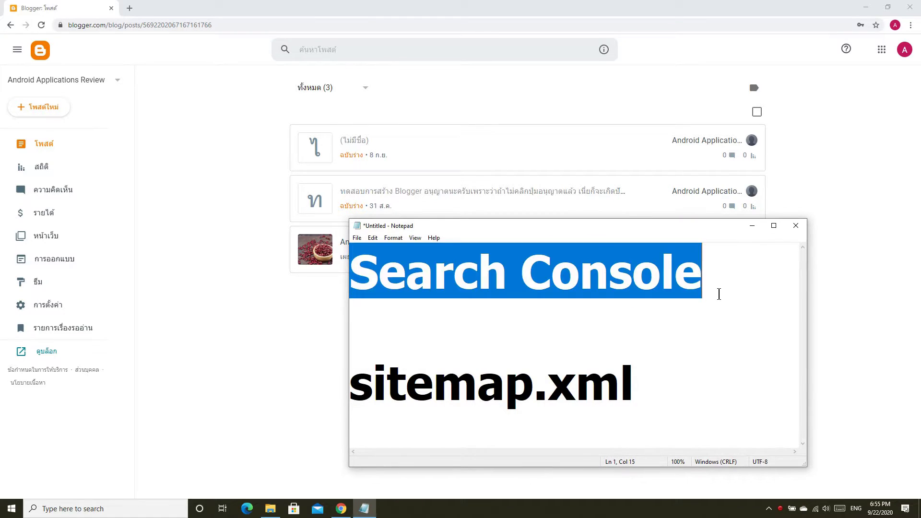
{"action": "right_click", "coordinate": [645, 263]}
{"action": "left_click", "coordinate": [670, 297]}
{"action": "left_click", "coordinate": [629, 322]}
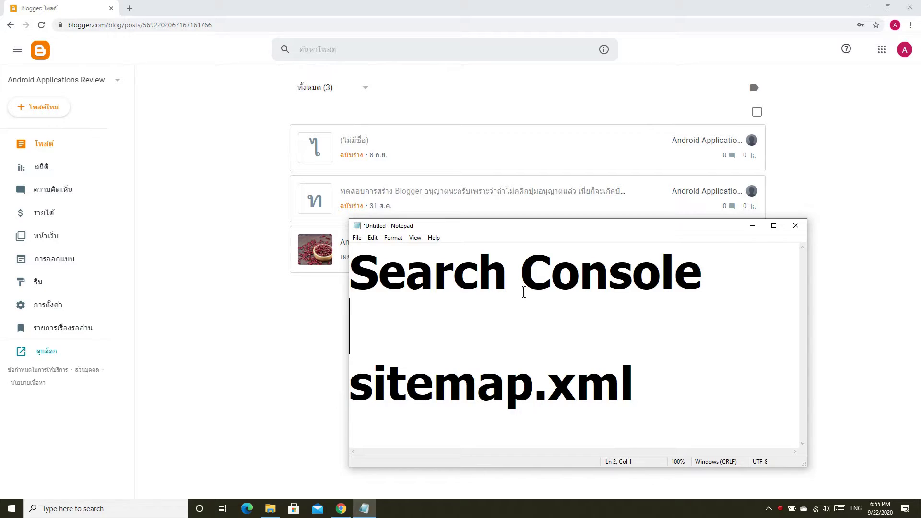
Search Google for "Search Console" in a new Chrome tab, then open the Google Search Console tool and start using it.
{"action": "left_click", "coordinate": [129, 9]}
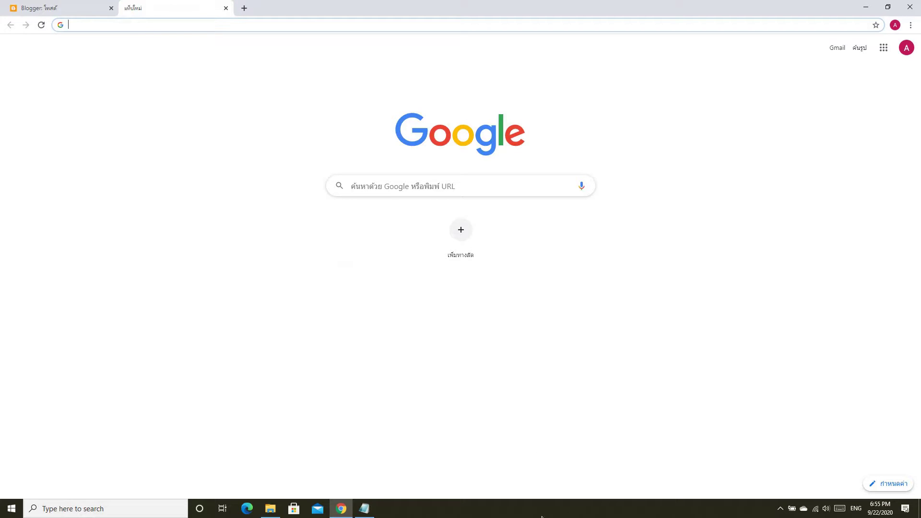
{"action": "left_click", "coordinate": [365, 509]}
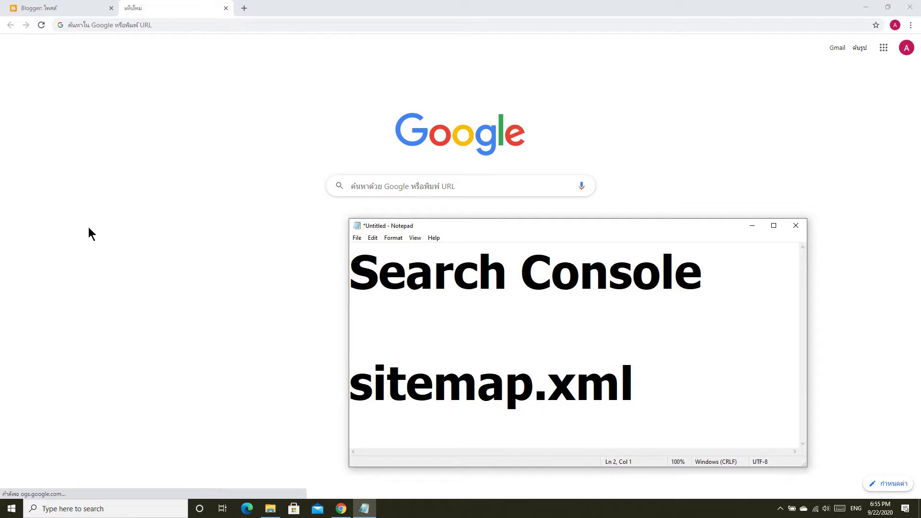
{"action": "left_click", "coordinate": [108, 25]}
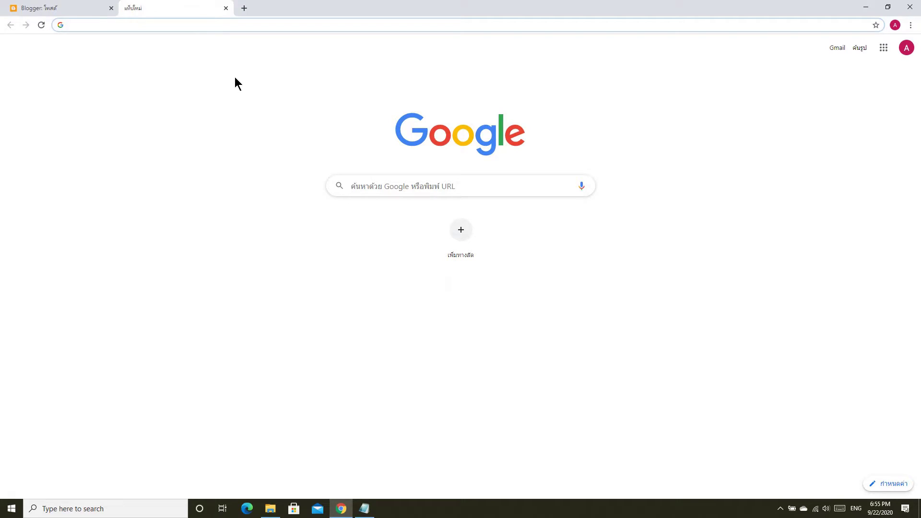
{"action": "key", "text": "ctrl+v"}
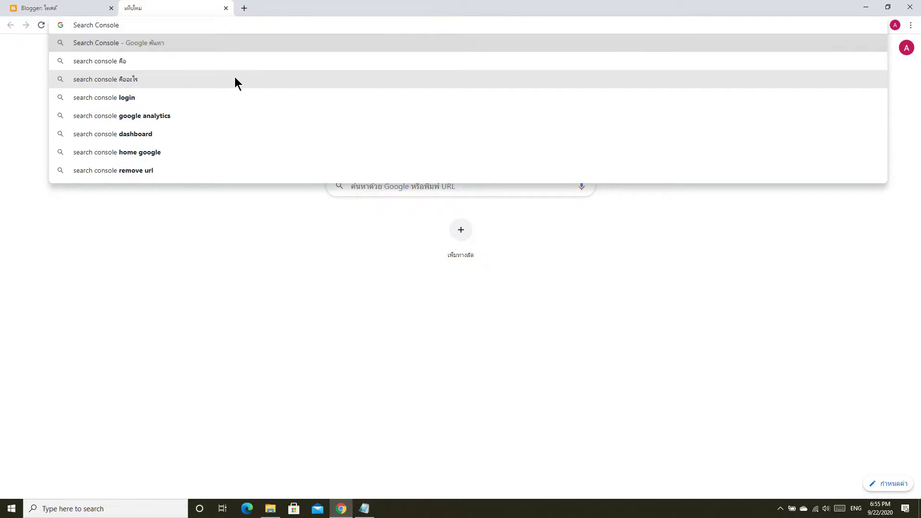
{"action": "key", "text": "Return"}
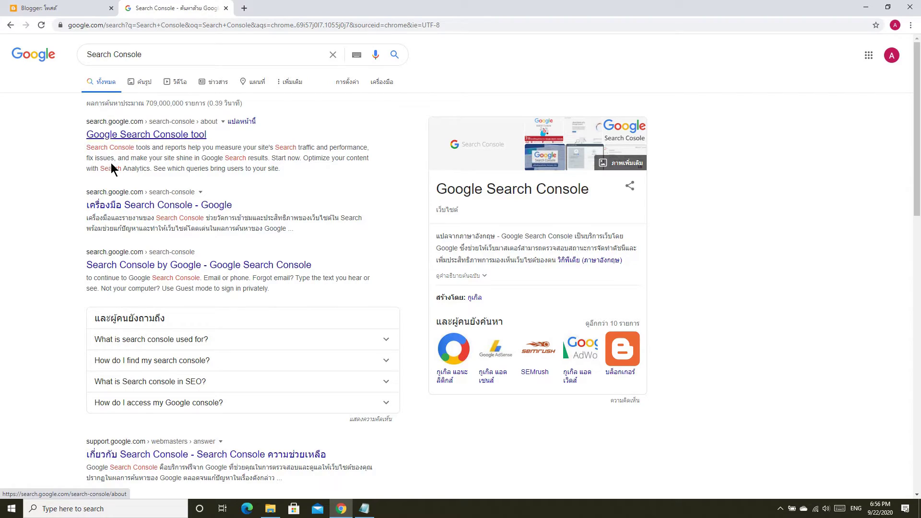
{"action": "left_click", "coordinate": [109, 136]}
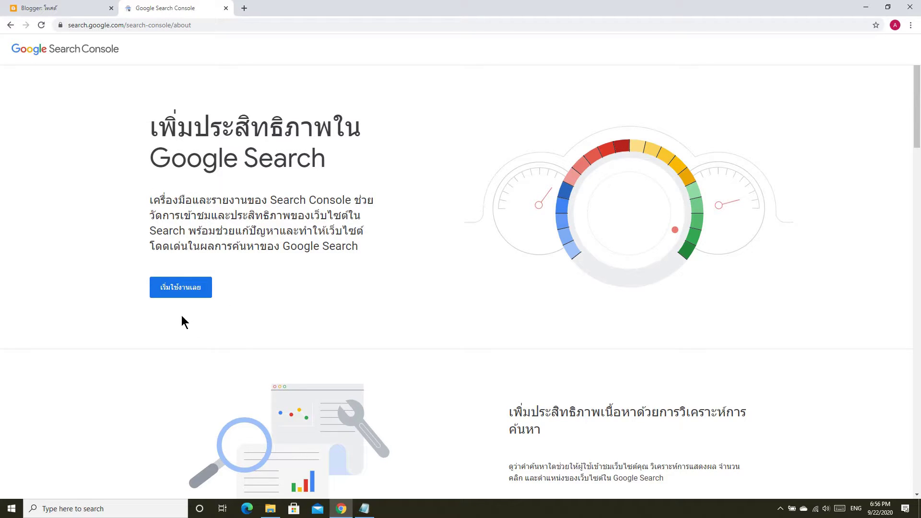
{"action": "left_click", "coordinate": [182, 294]}
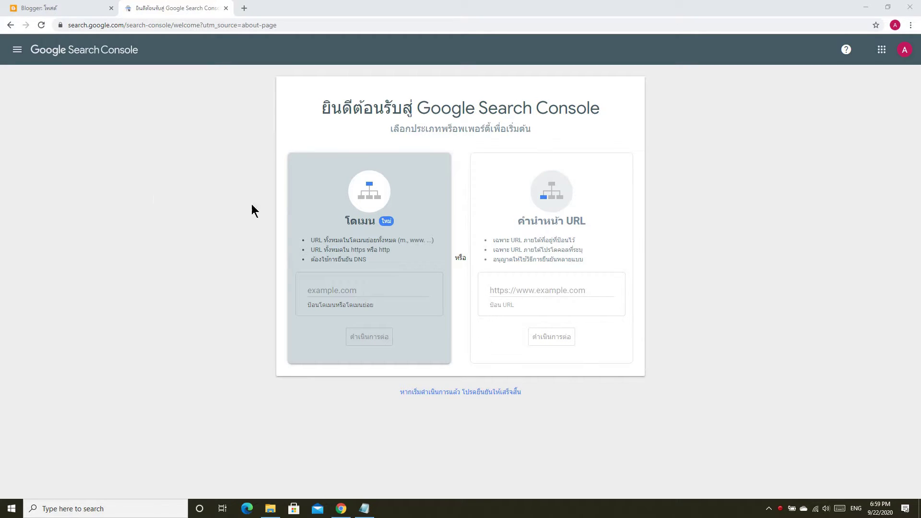
View the Android Applications Review blog from Blogger and copy its web address.
{"action": "left_click", "coordinate": [43, 10]}
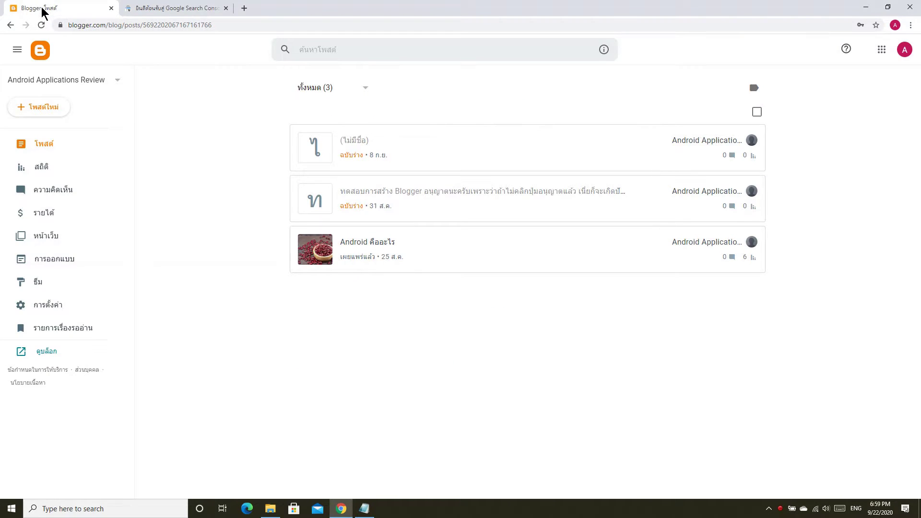
{"action": "left_click", "coordinate": [53, 359]}
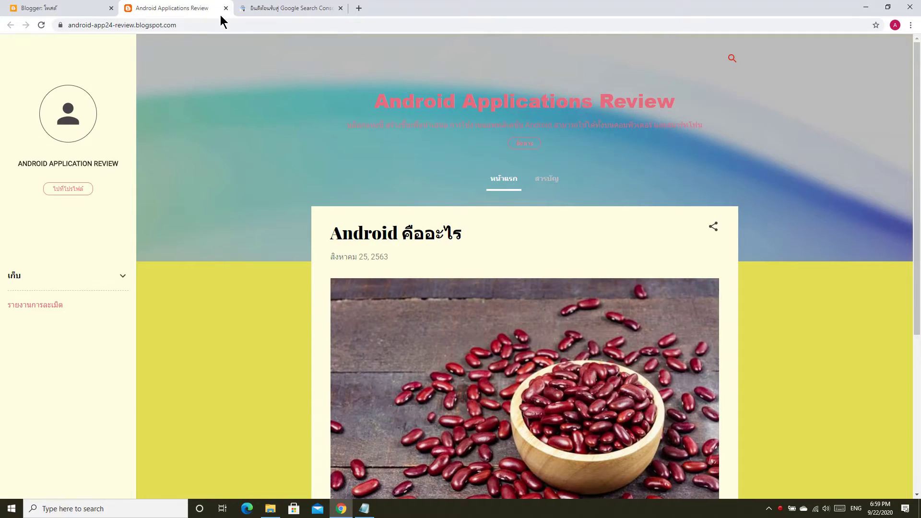
{"action": "left_click", "coordinate": [186, 25]}
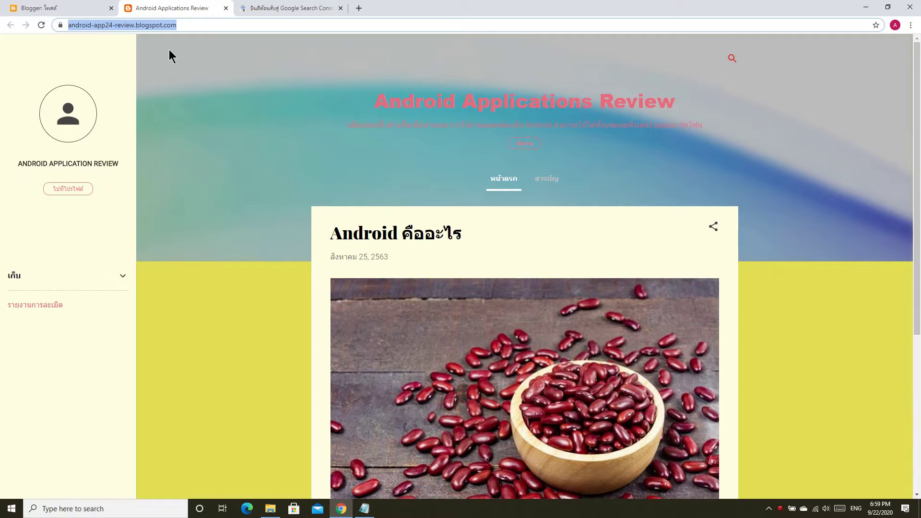
{"action": "right_click", "coordinate": [116, 24]}
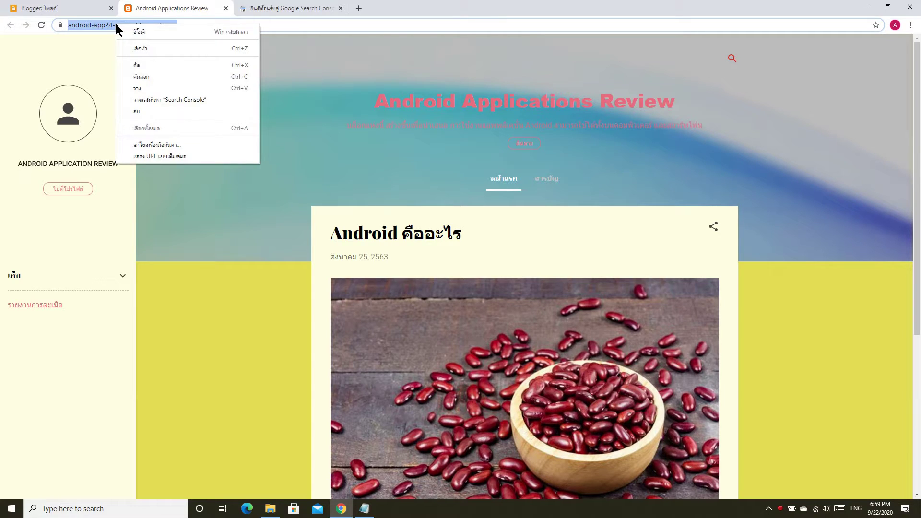
{"action": "left_click", "coordinate": [139, 77]}
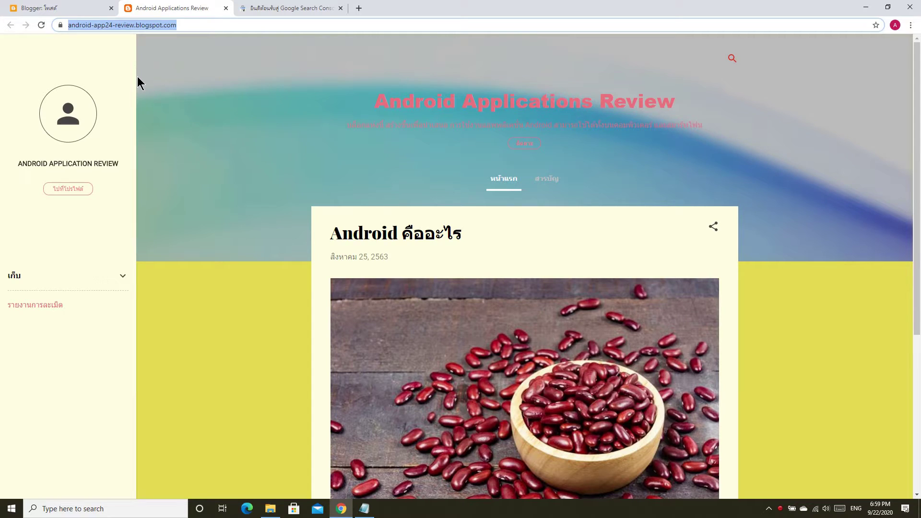
Add the copied blog address as a URL-prefix property in Search Console and go to the property's overview.
{"action": "left_click", "coordinate": [291, 14]}
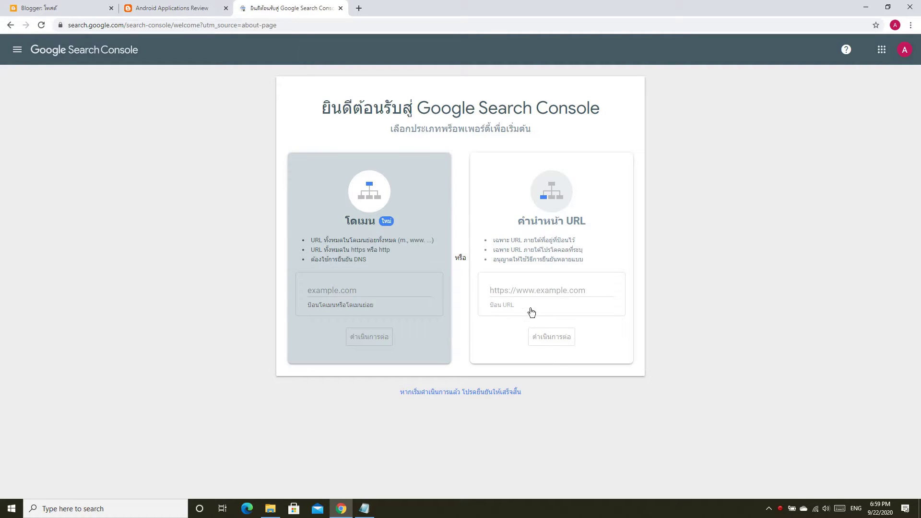
{"action": "left_click", "coordinate": [518, 290]}
{"action": "right_click", "coordinate": [518, 291]}
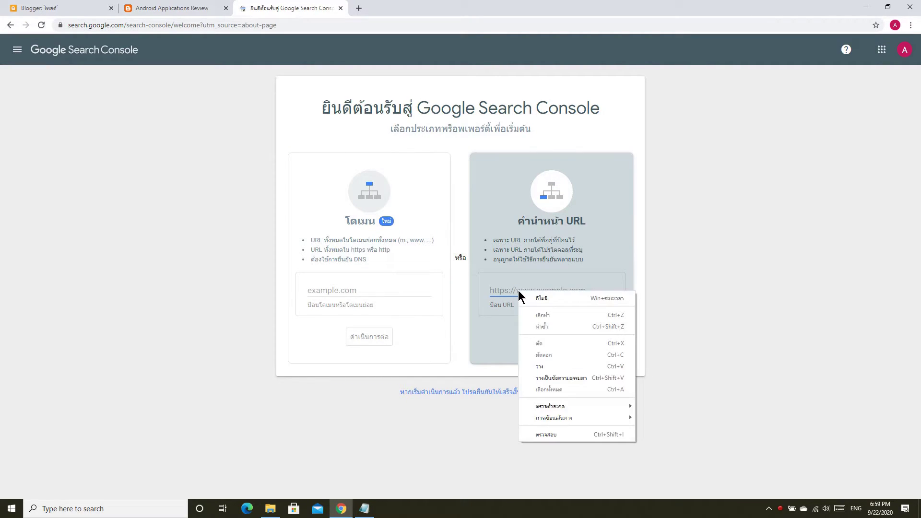
{"action": "left_click", "coordinate": [546, 366]}
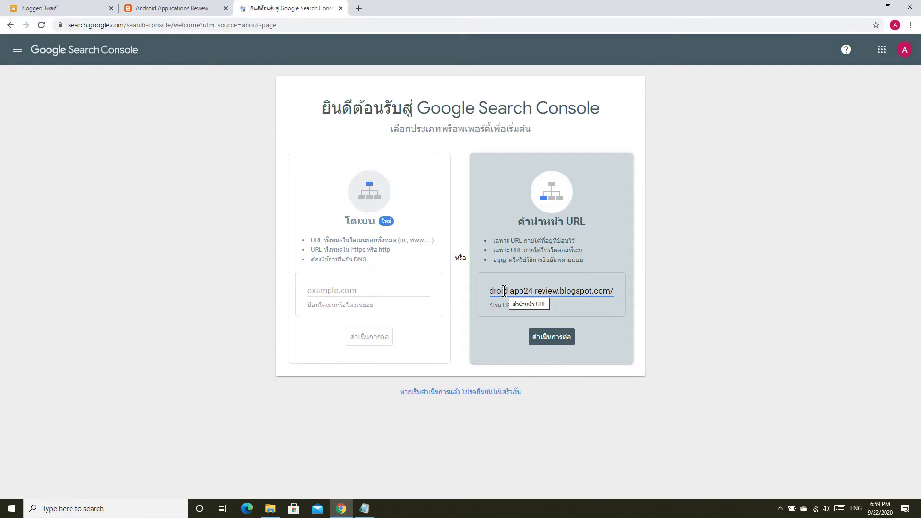
{"action": "left_click", "coordinate": [546, 341]}
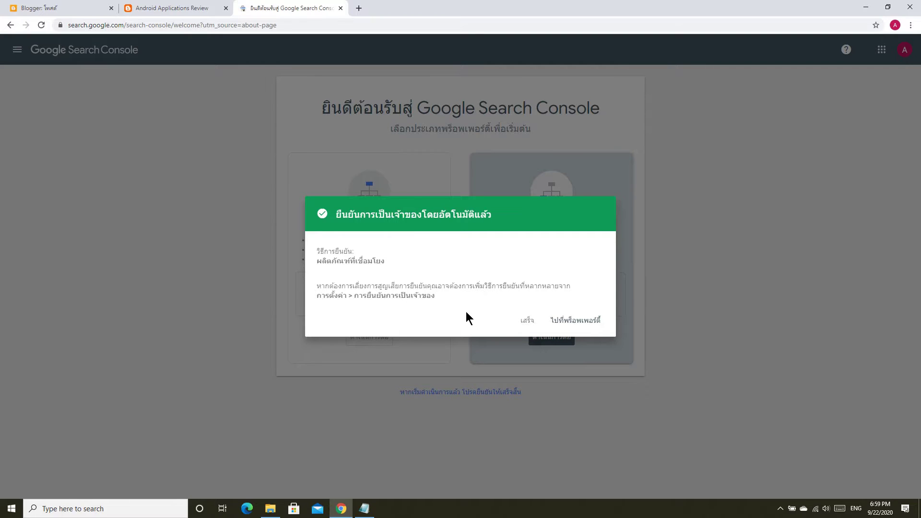
{"action": "left_click", "coordinate": [562, 320]}
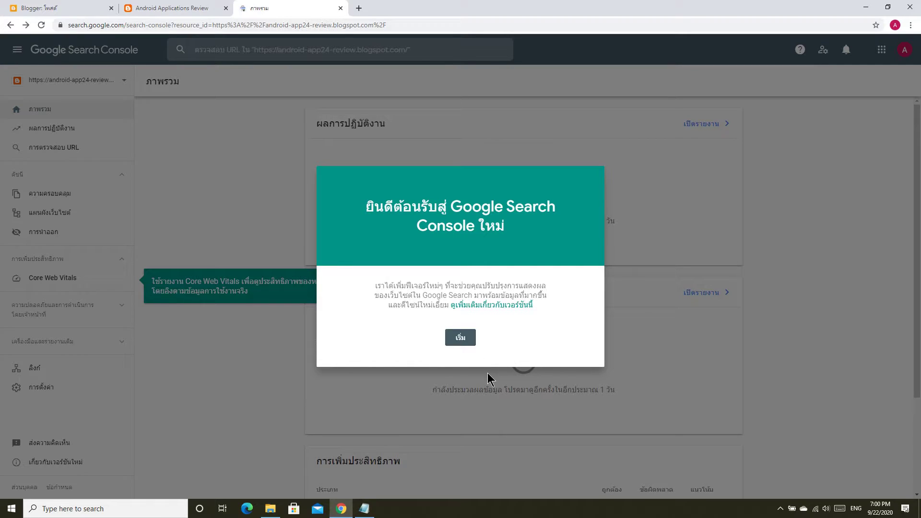
{"action": "left_click", "coordinate": [461, 341]}
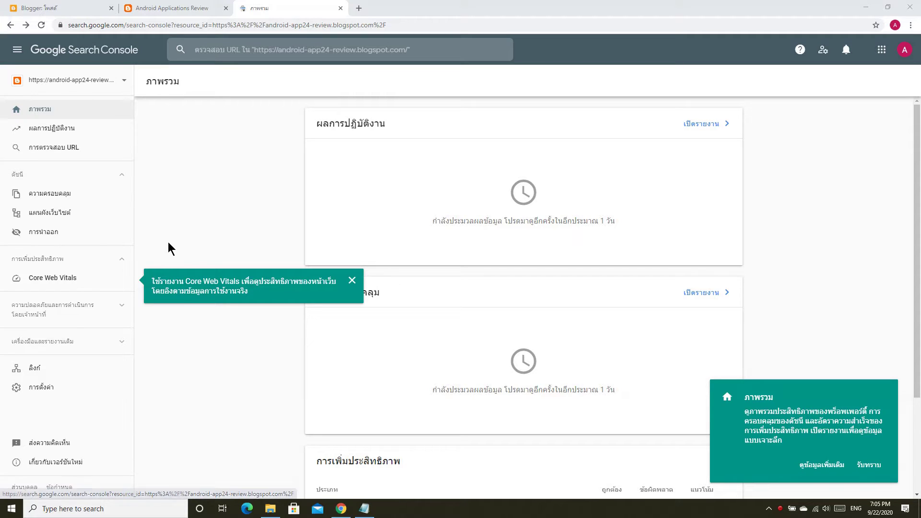
Submit sitemap.xml, copied from the Notepad note, as a new sitemap for the blog property and acknowledge the submission.
{"action": "left_click", "coordinate": [61, 215]}
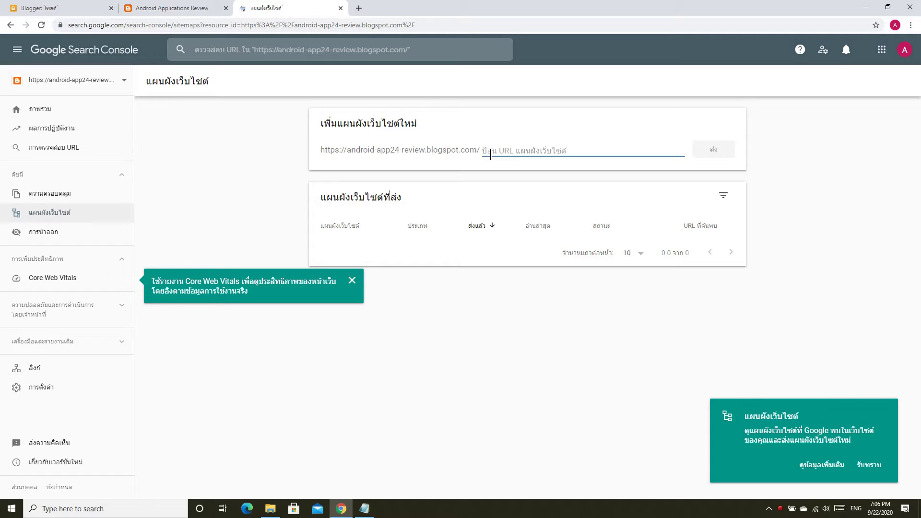
{"action": "left_click", "coordinate": [364, 508]}
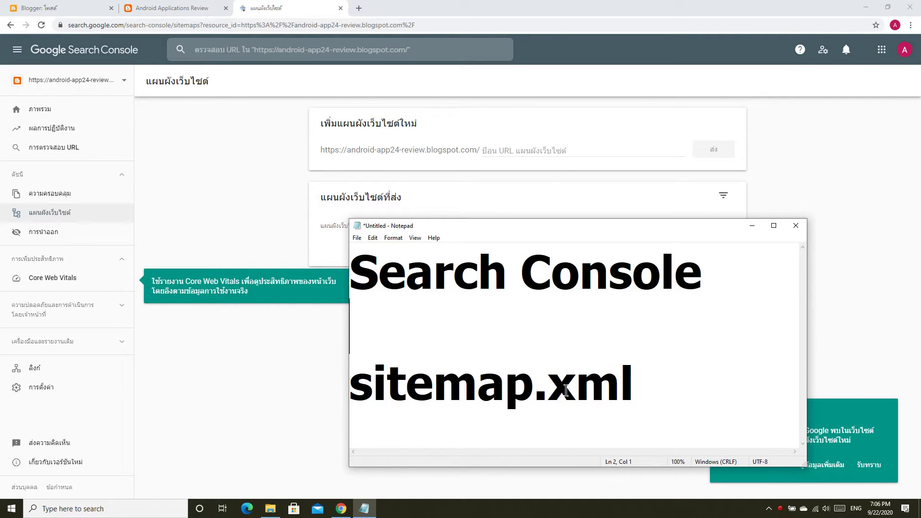
{"action": "left_click_drag", "start_coordinate": [647, 387], "coordinate": [345, 377]}
{"action": "right_click", "coordinate": [405, 381]}
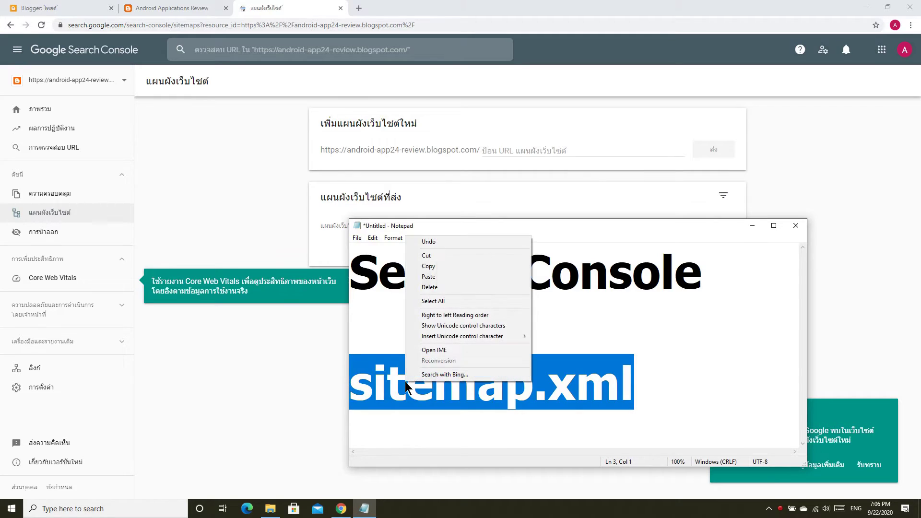
{"action": "left_click", "coordinate": [450, 266]}
{"action": "right_click", "coordinate": [523, 147]}
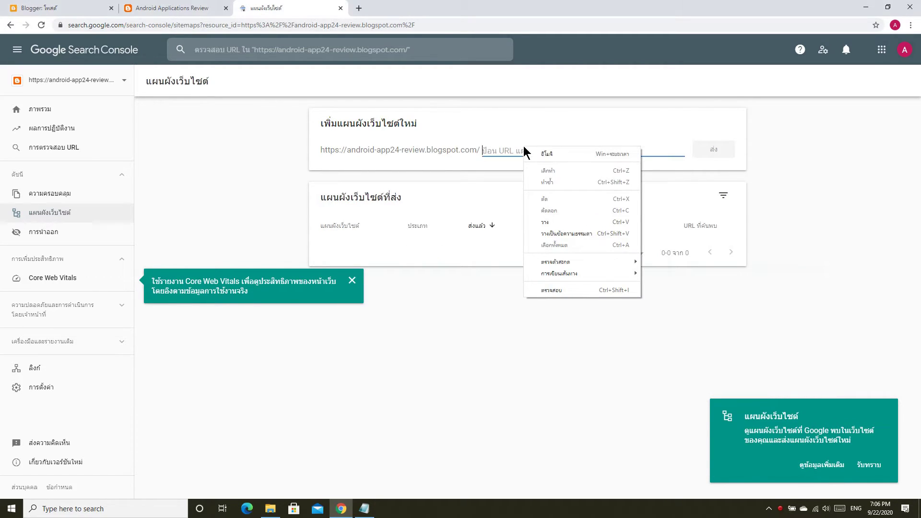
{"action": "left_click", "coordinate": [572, 222]}
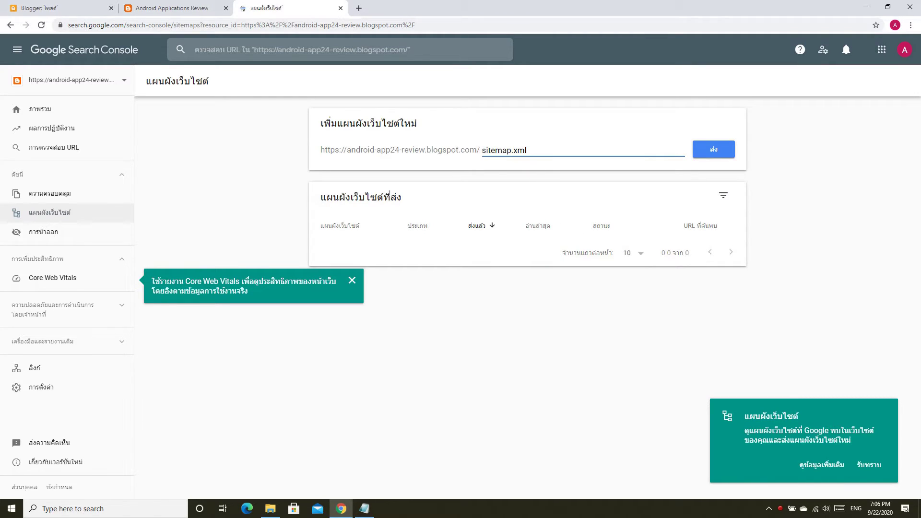
{"action": "left_click", "coordinate": [714, 151]}
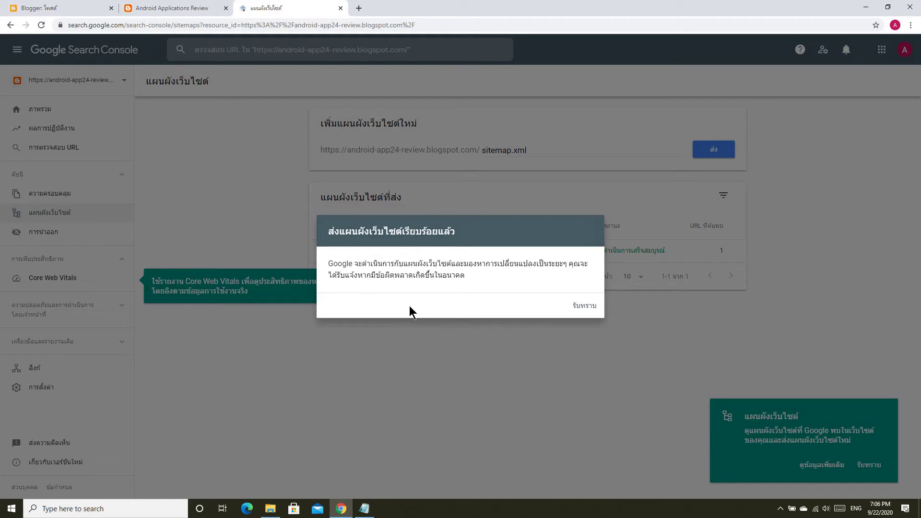
{"action": "left_click", "coordinate": [582, 307]}
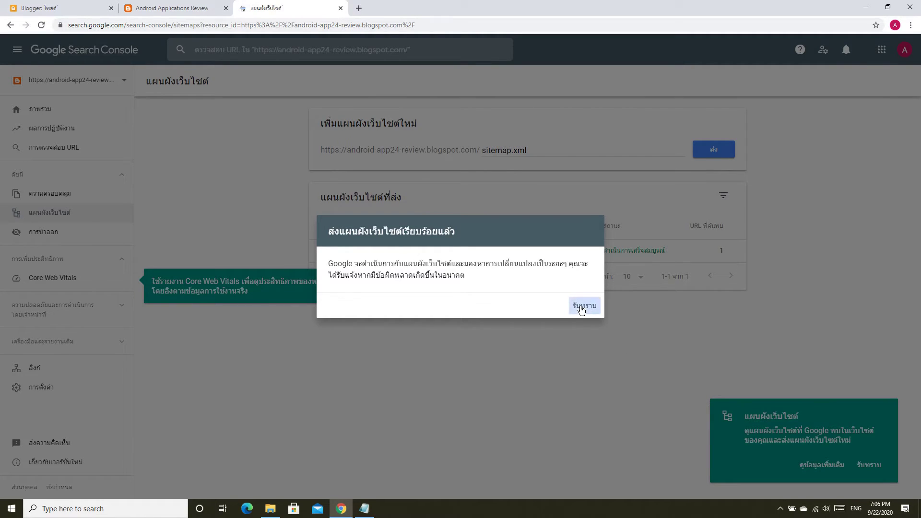